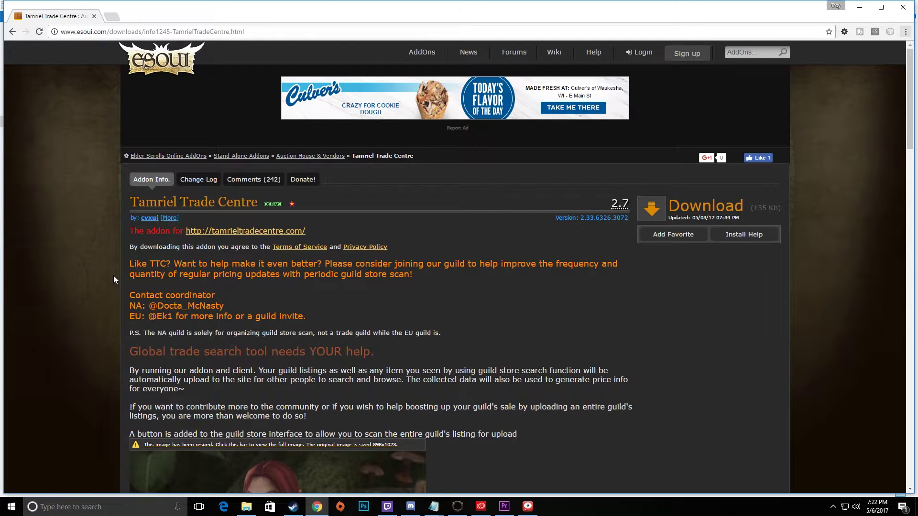
Return from the Tamriel Trade Centre page to the ESOUI add-ons overview and look through its categories
key(F5)
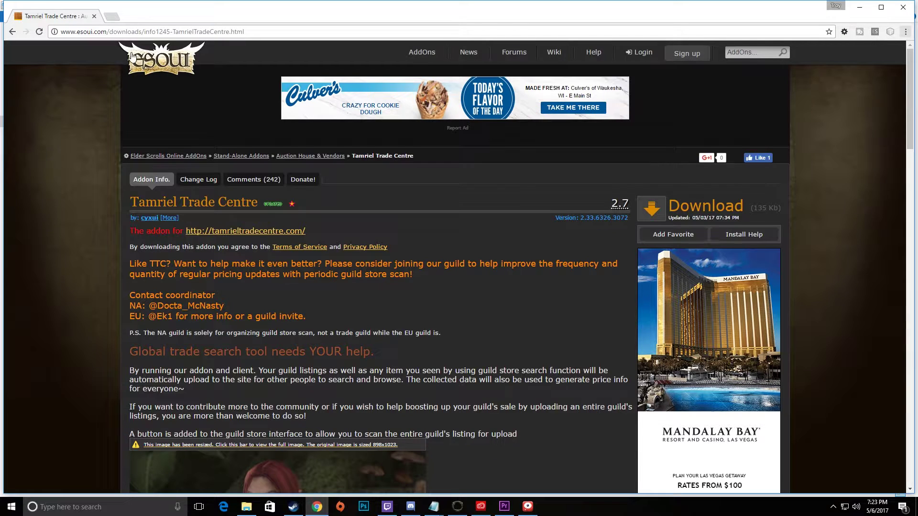
click(13, 32)
click(13, 32)
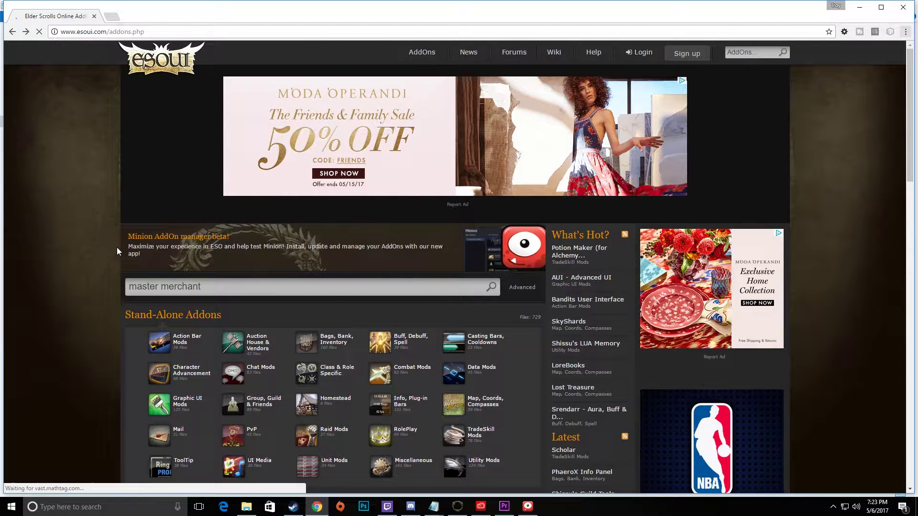
scroll(237, 352, down, 4)
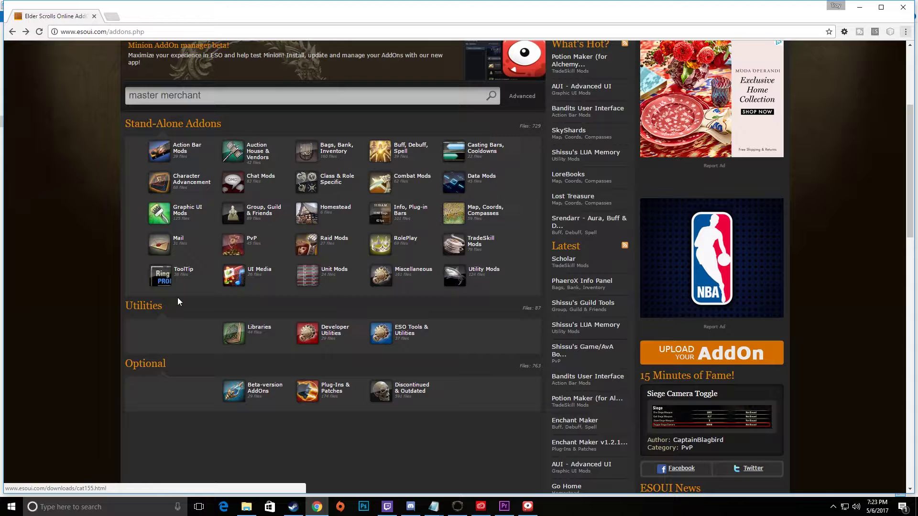
scroll(245, 364, up, 3)
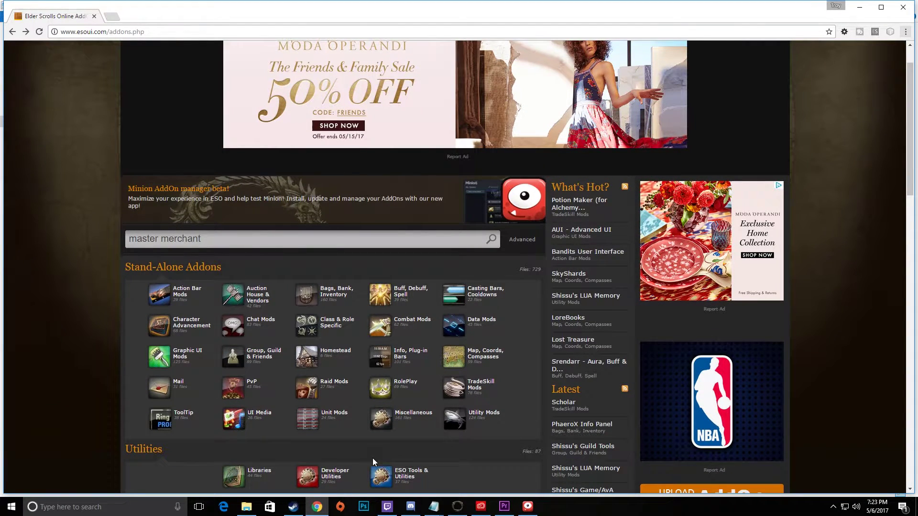
Open the Tamriel Trade Centre add-on page from the Auction House & Vendors category
key(Return)
click(254, 303)
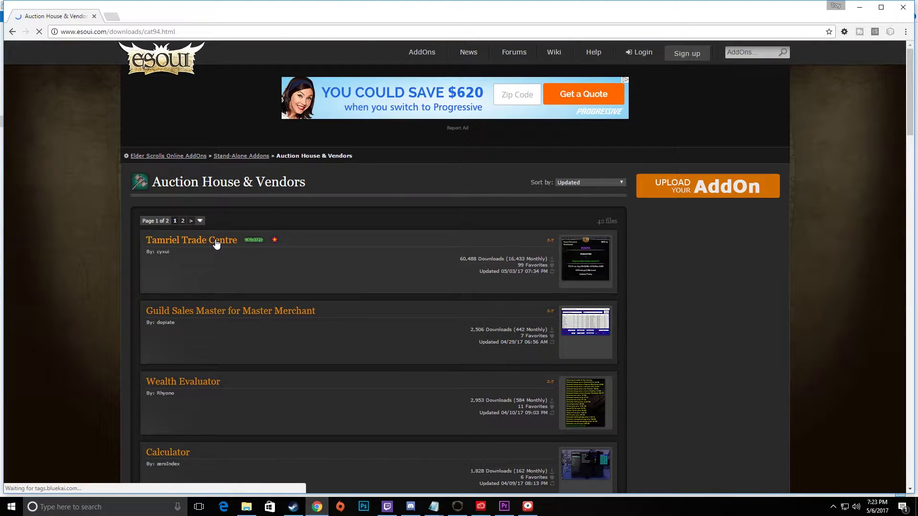
click(214, 240)
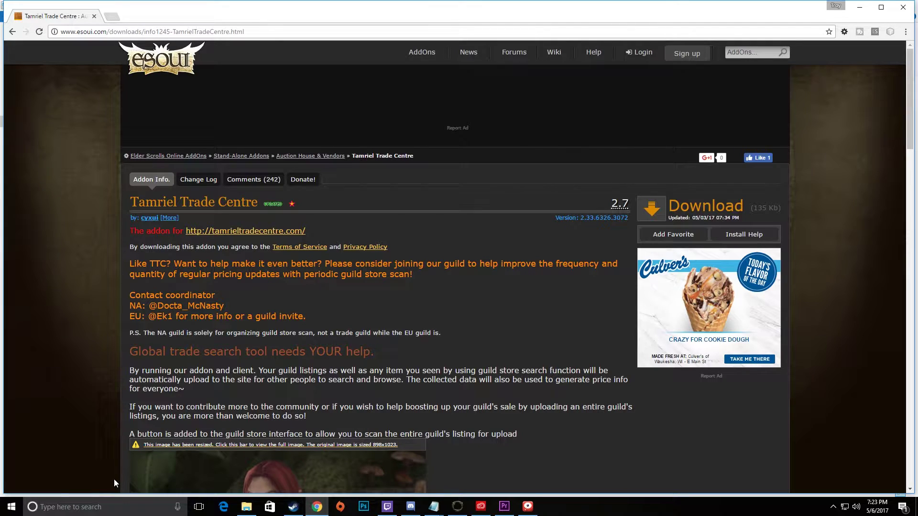
Switch to File Explorer and open the game's add-on folder, Documents > Elder Scrolls Online > live > AddOns
click(246, 507)
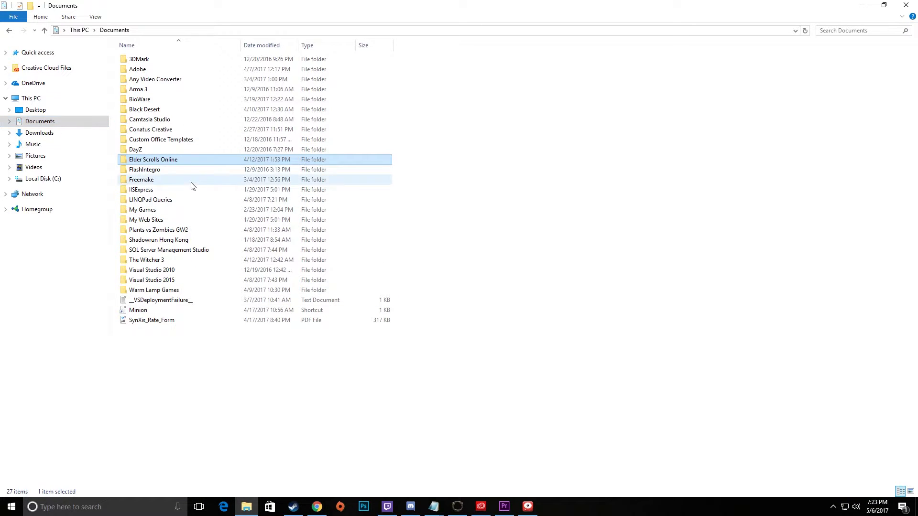
double_click(186, 163)
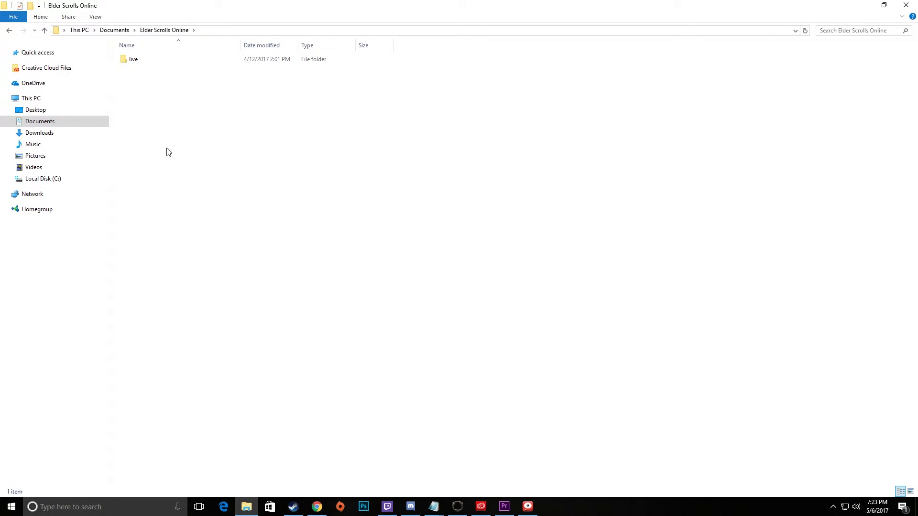
click(153, 59)
double_click(152, 59)
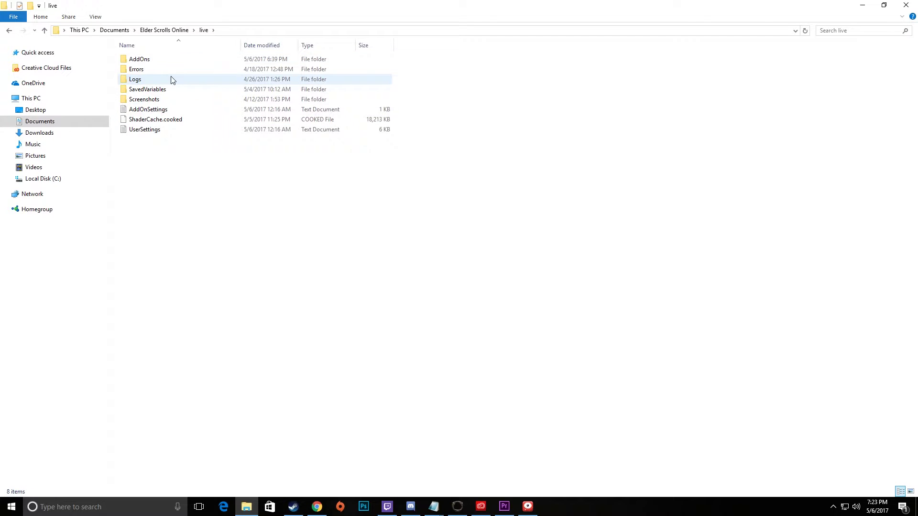
double_click(170, 61)
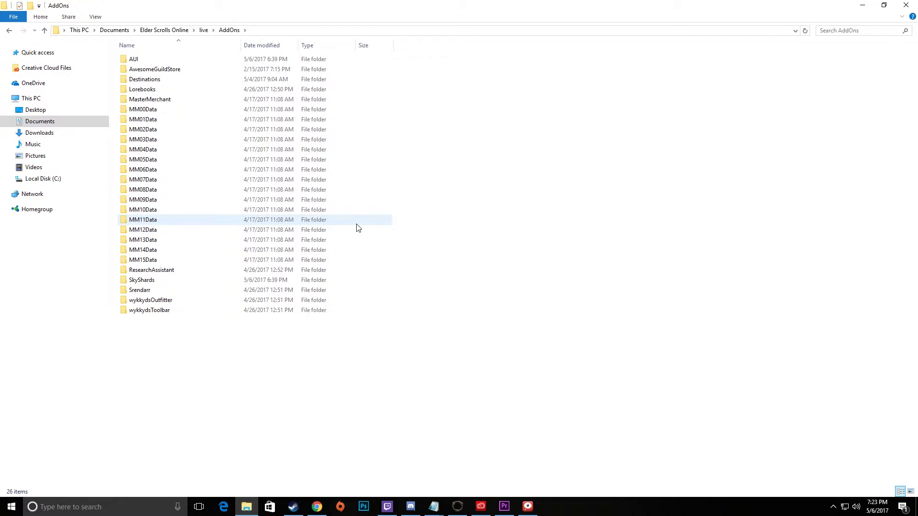
Switch to Chrome, return to the ESOUI add-ons overview and open the Minion add-on manager's website
click(317, 507)
click(19, 34)
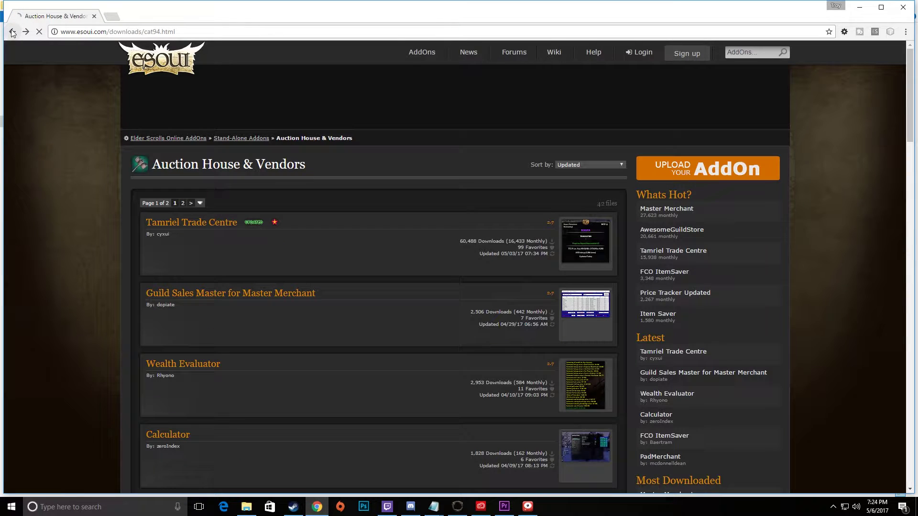
click(19, 33)
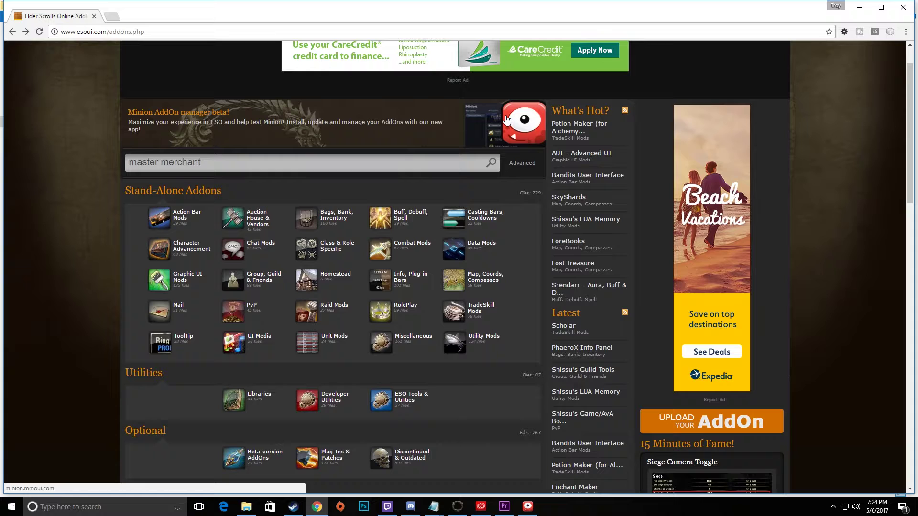
click(506, 120)
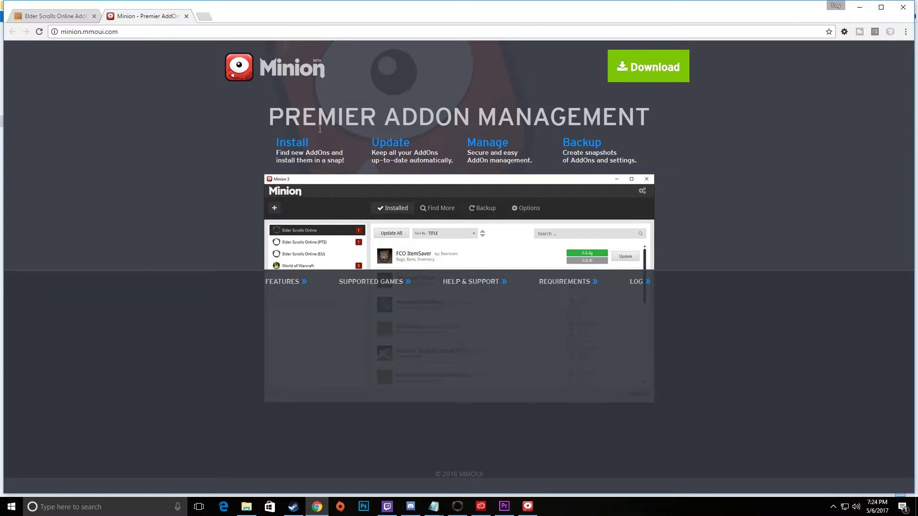
Switch to the Minion app and review its installed add-ons, add-on finder and backup pages, ending on the installed list
click(528, 507)
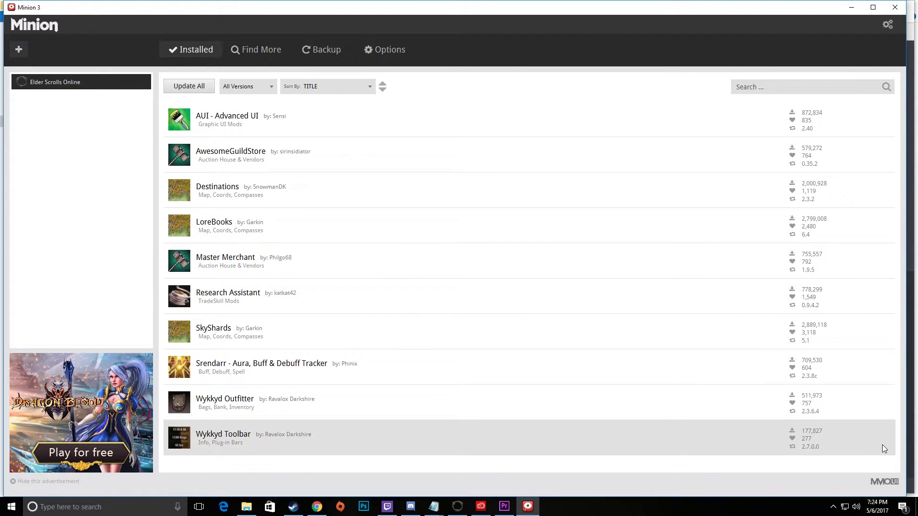
click(264, 50)
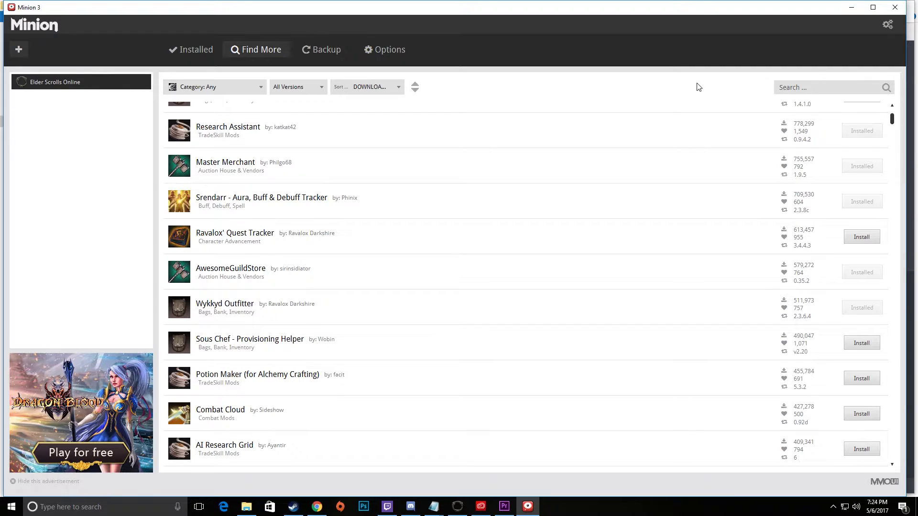
click(315, 53)
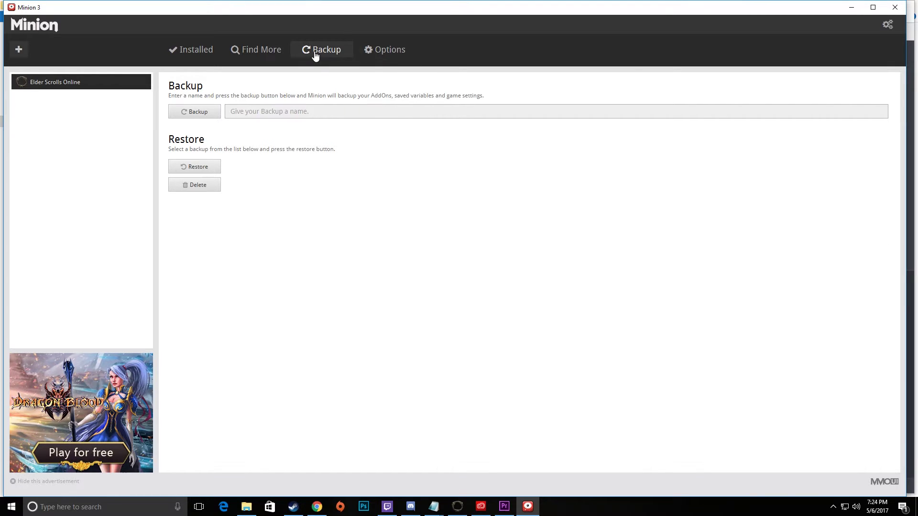
click(210, 50)
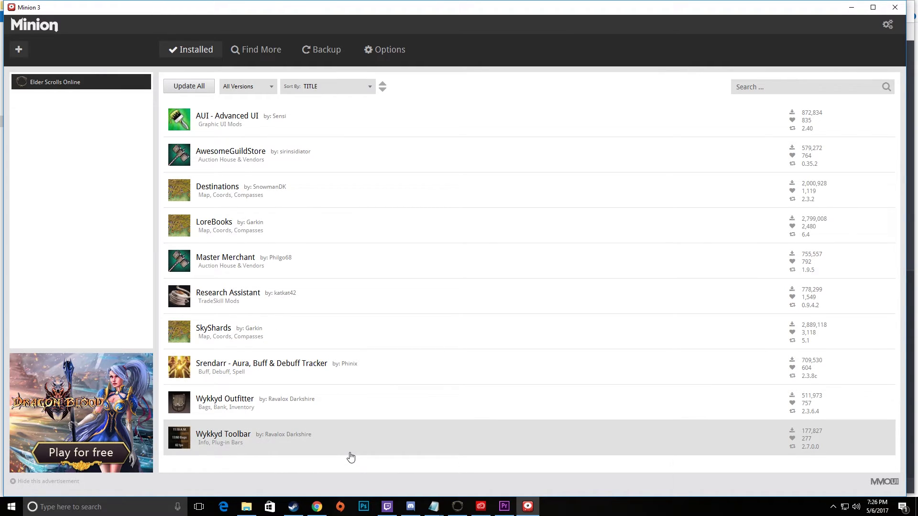
Switch to File Explorer and open the UserSettings text file from Documents > Elder Scrolls Online > live
click(247, 507)
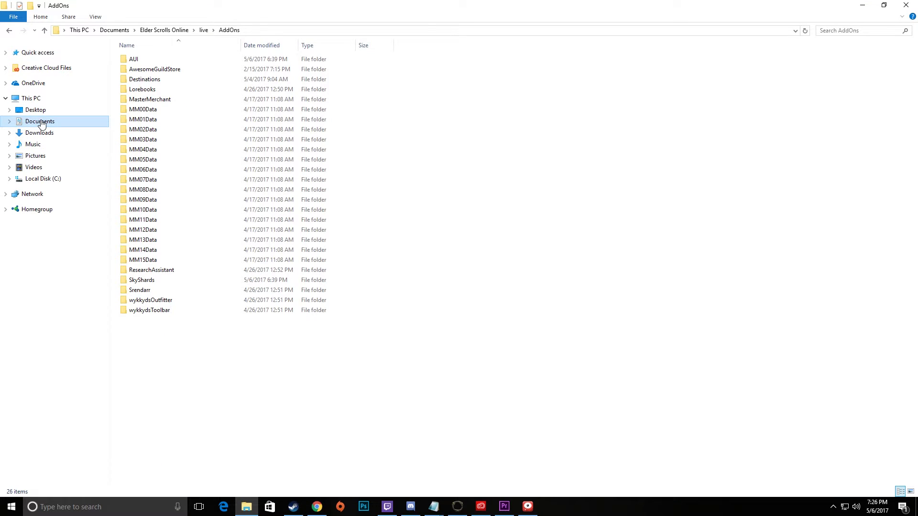
click(123, 31)
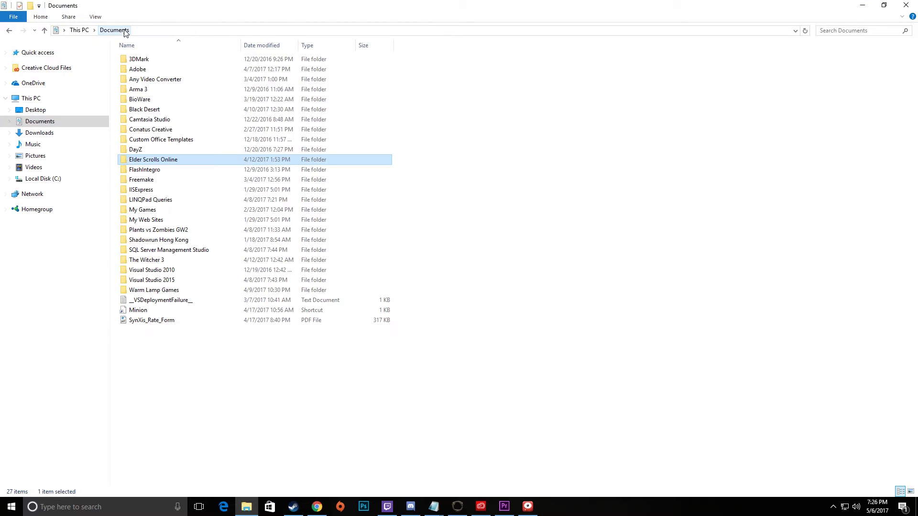
double_click(155, 162)
double_click(133, 60)
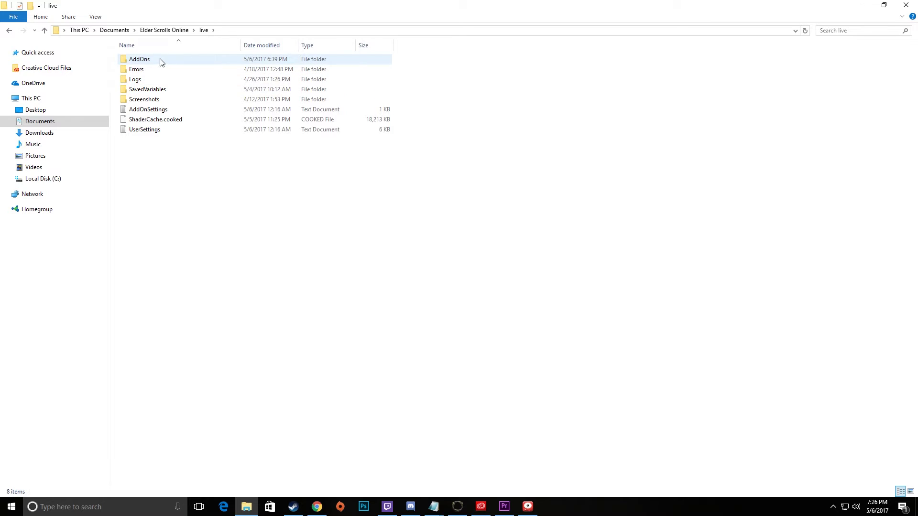
double_click(151, 130)
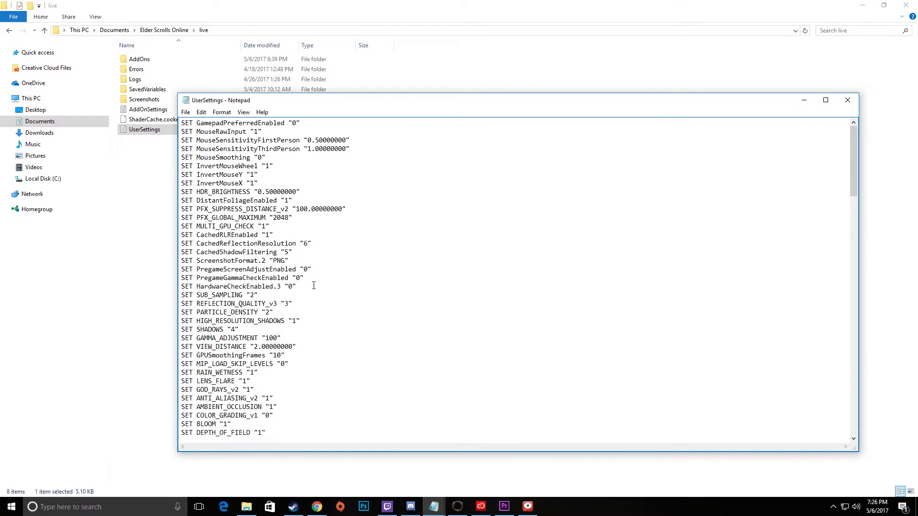
Locate the LuaMemoryLimitMB line in UserSettings, append a long dashed "<---" arrow after it and select the line's value
scroll(315, 282, down, 11)
scroll(313, 293, down, 18)
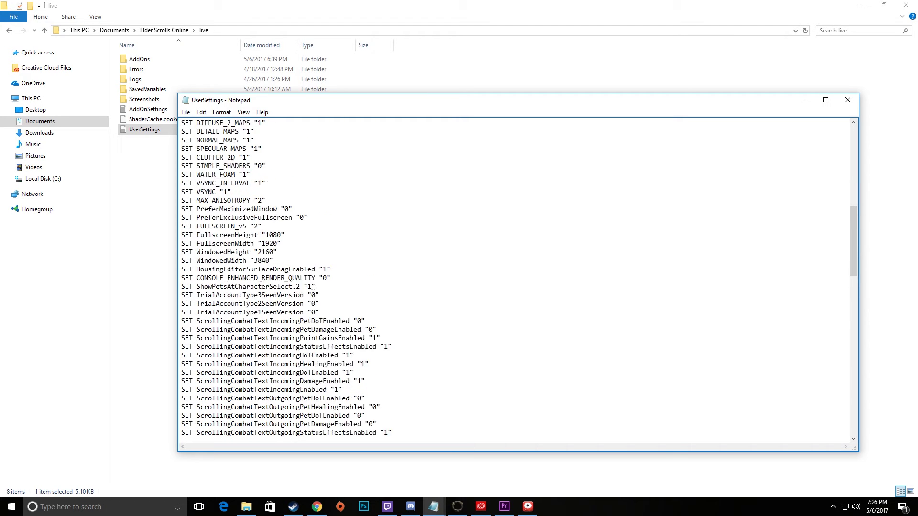
scroll(312, 293, down, 10)
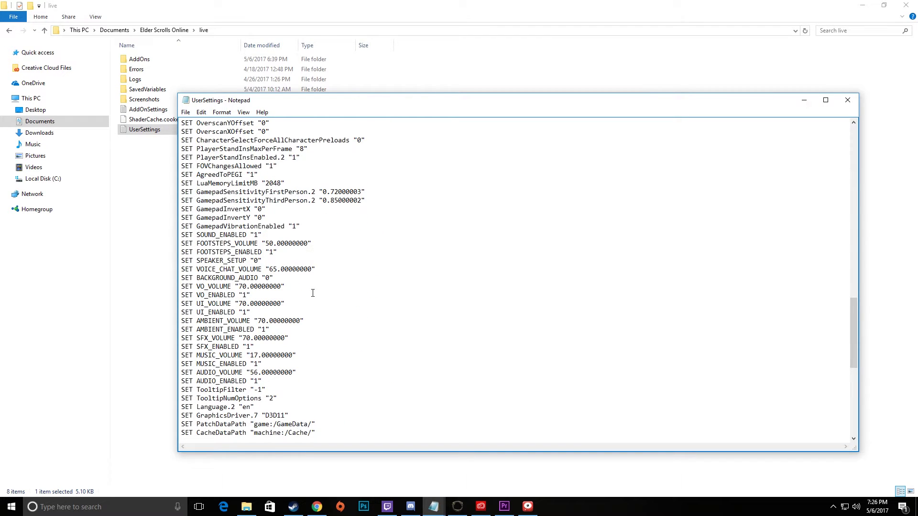
scroll(313, 293, down, 3)
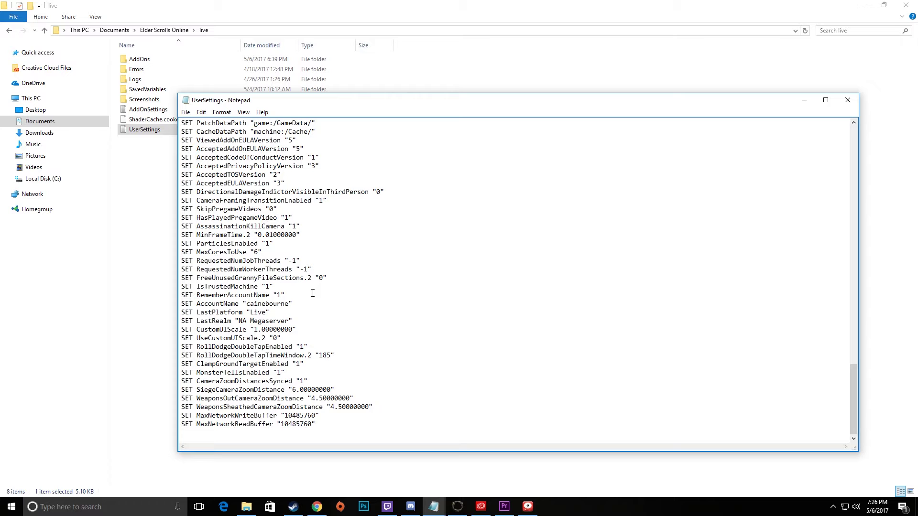
scroll(312, 292, up, 11)
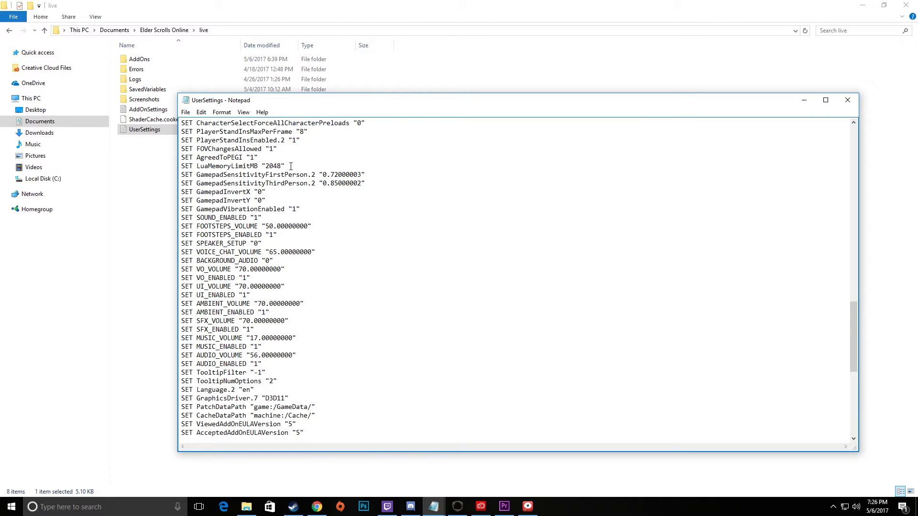
click(290, 167)
text(<-----------------------------------------------)
drag(283, 166, 266, 167)
Switch to the Minion app's list of installed add-ons
click(526, 505)
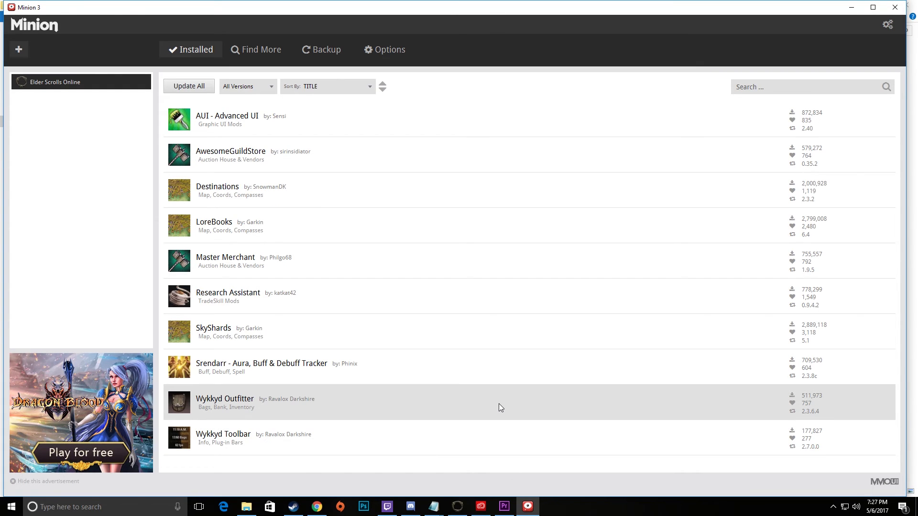